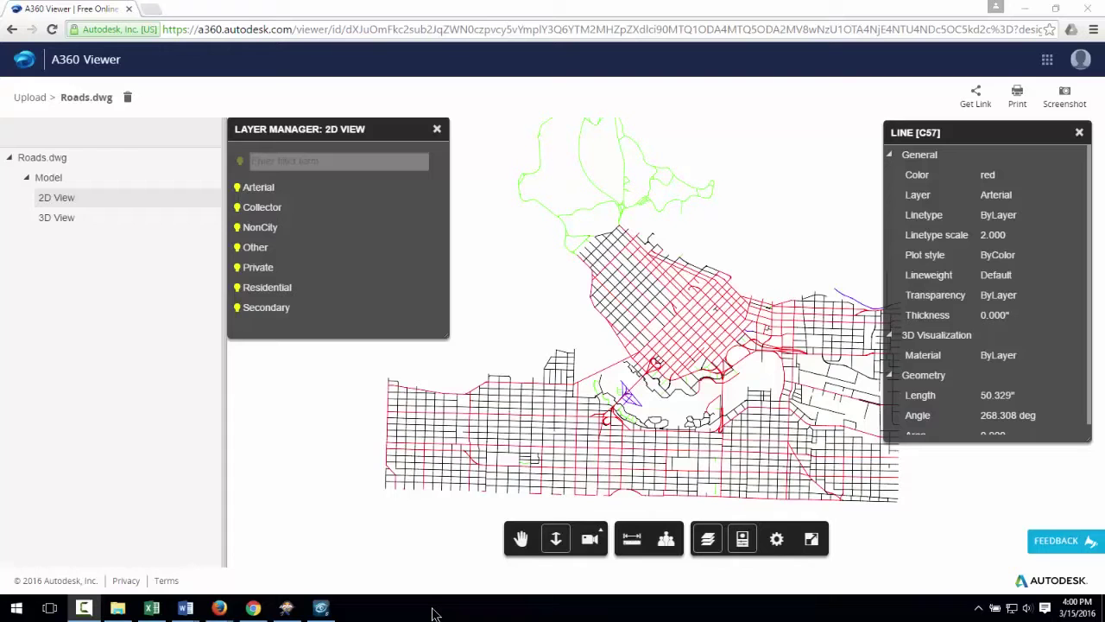
Step: Pan the Roads.dwg road map in A360 Viewer to see more of it
click(521, 539)
mouse_move(599, 466)
mouse_down()
mouse_move(527, 477)
mouse_move(602, 456)
mouse_up()
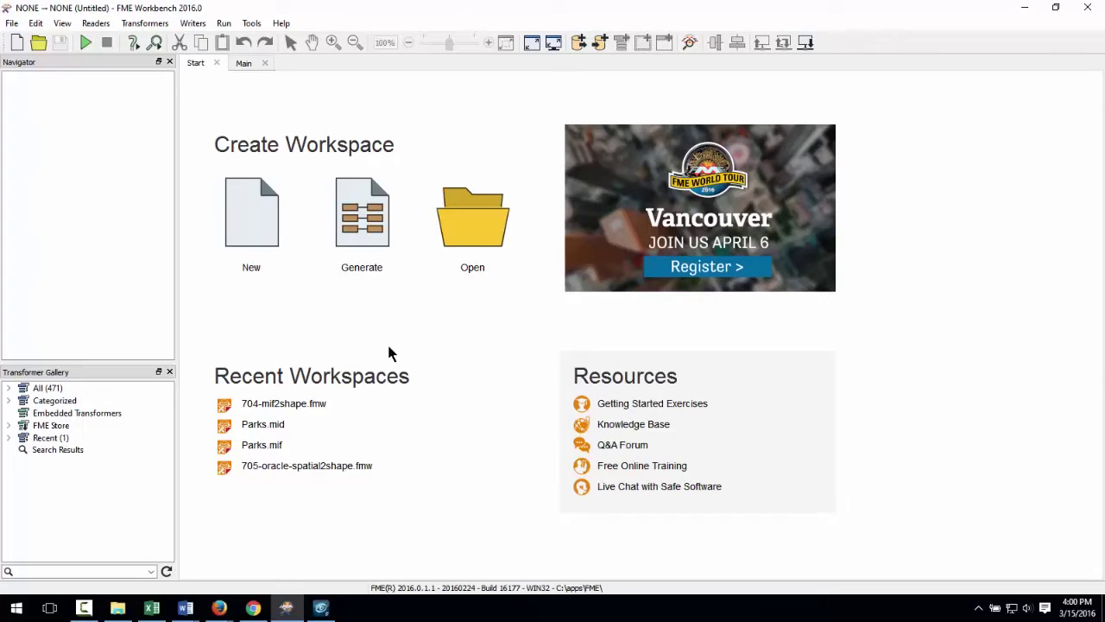
Step: Start a new workspace reading C:\FMEData2016\Data\Transportation\Roads.dwg as the source dataset
click(359, 273)
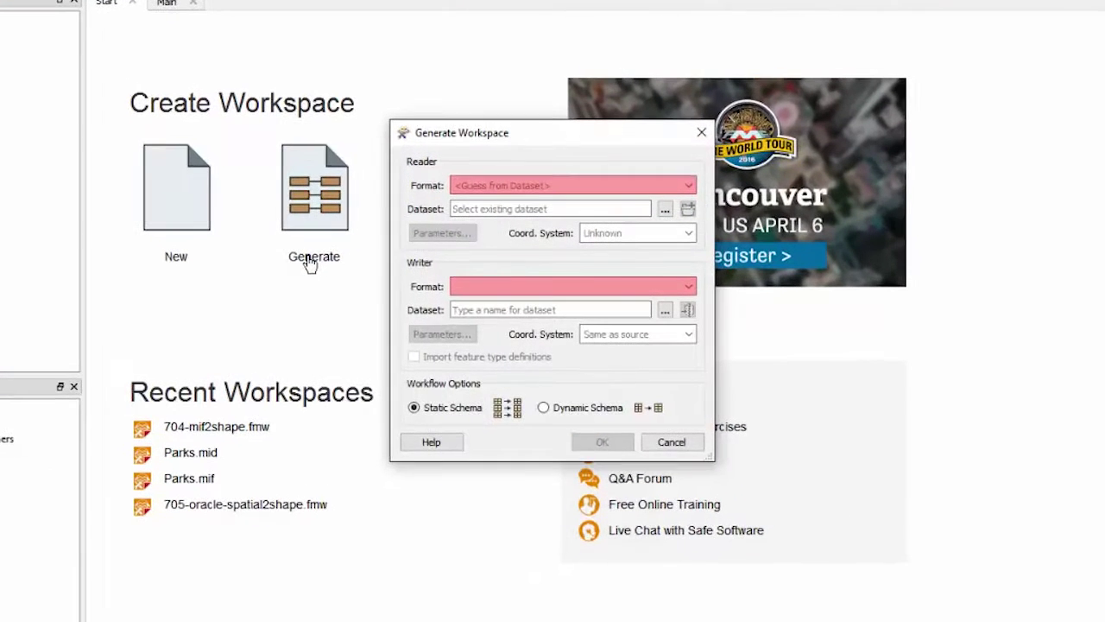
click(665, 210)
click(605, 183)
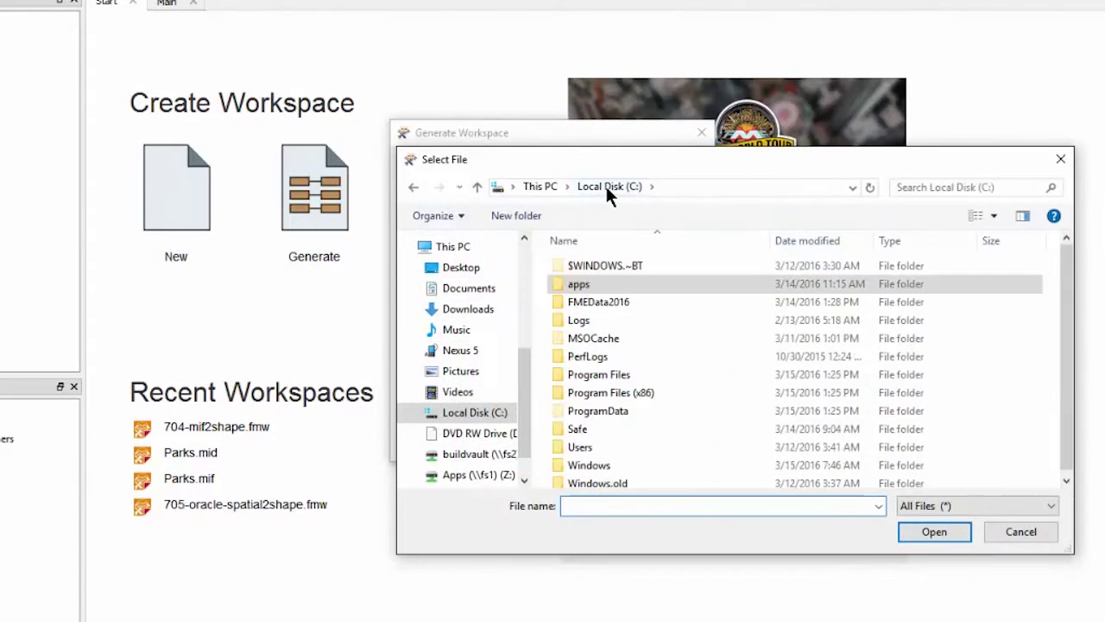
double_click(591, 301)
double_click(584, 266)
scroll(697, 414, down, 2)
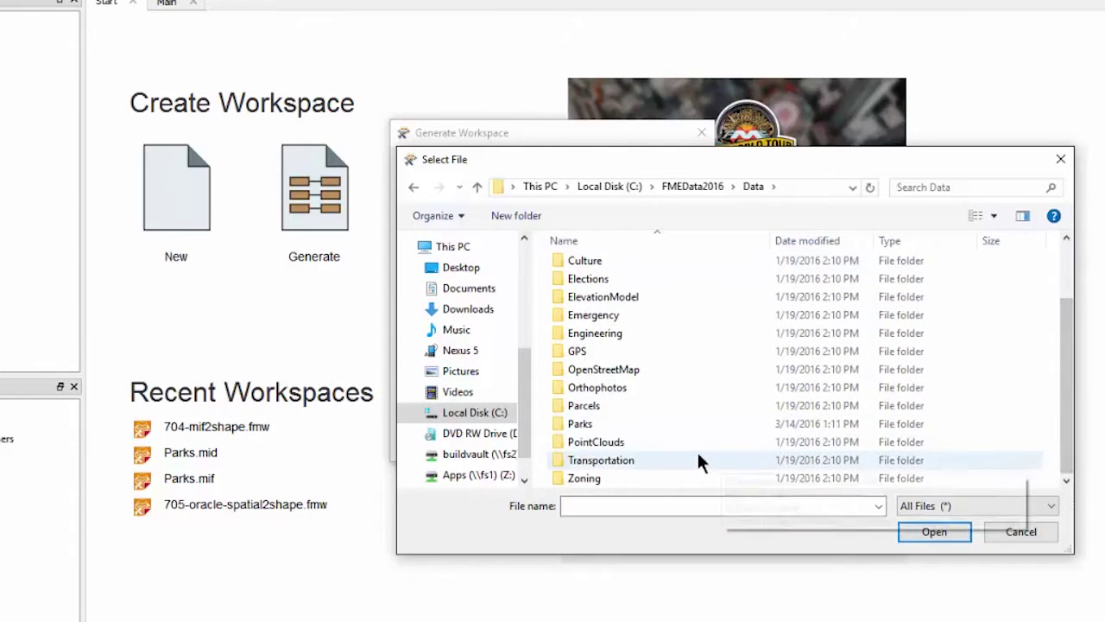
double_click(697, 450)
click(596, 301)
click(923, 529)
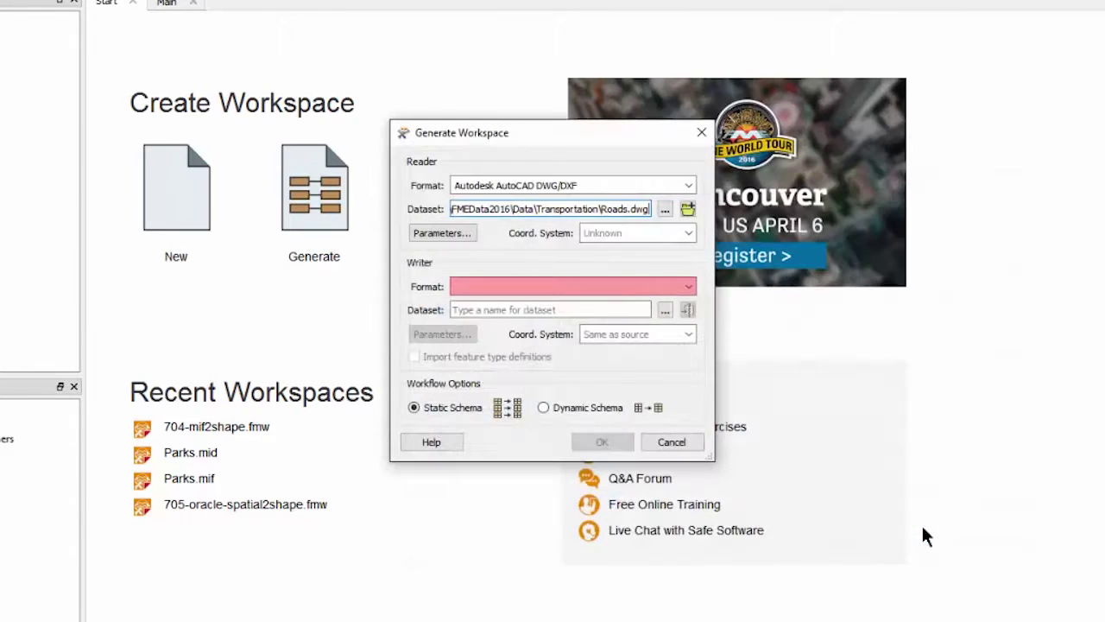
Step: Set the writer to Bentley MicroStation Design (V8) with output C:\FMEData2016\Output\Roads.dgn
click(689, 288)
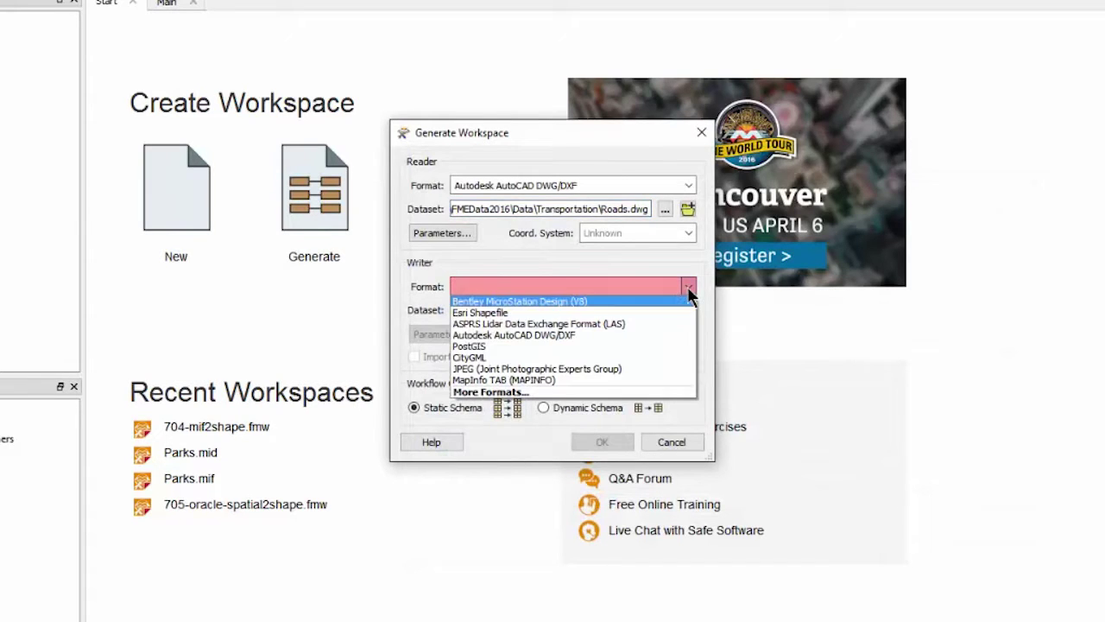
click(646, 301)
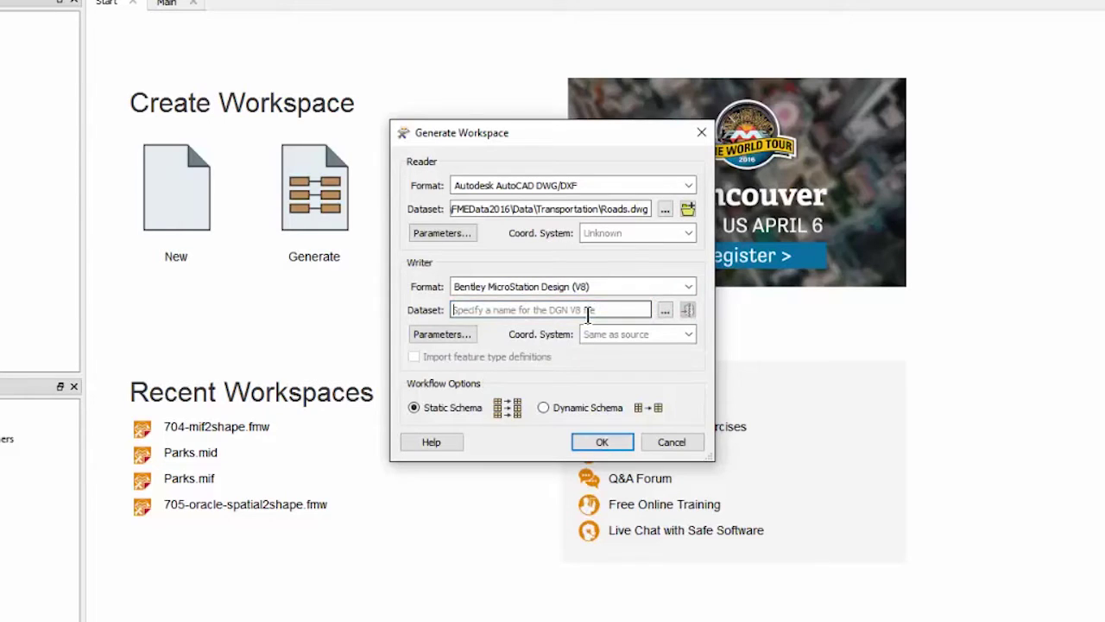
text(C:\FMEData2016\Output\Roads.dgn)
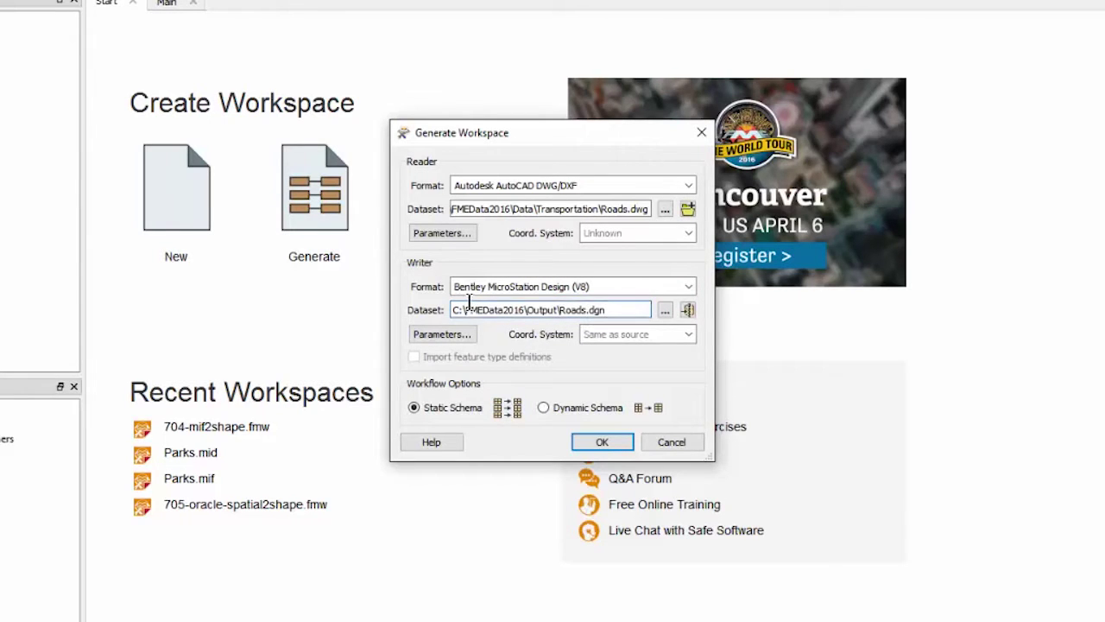
Step: Set the AutoCAD DWG/DXF reader to group entities by Attribute Schema
click(424, 232)
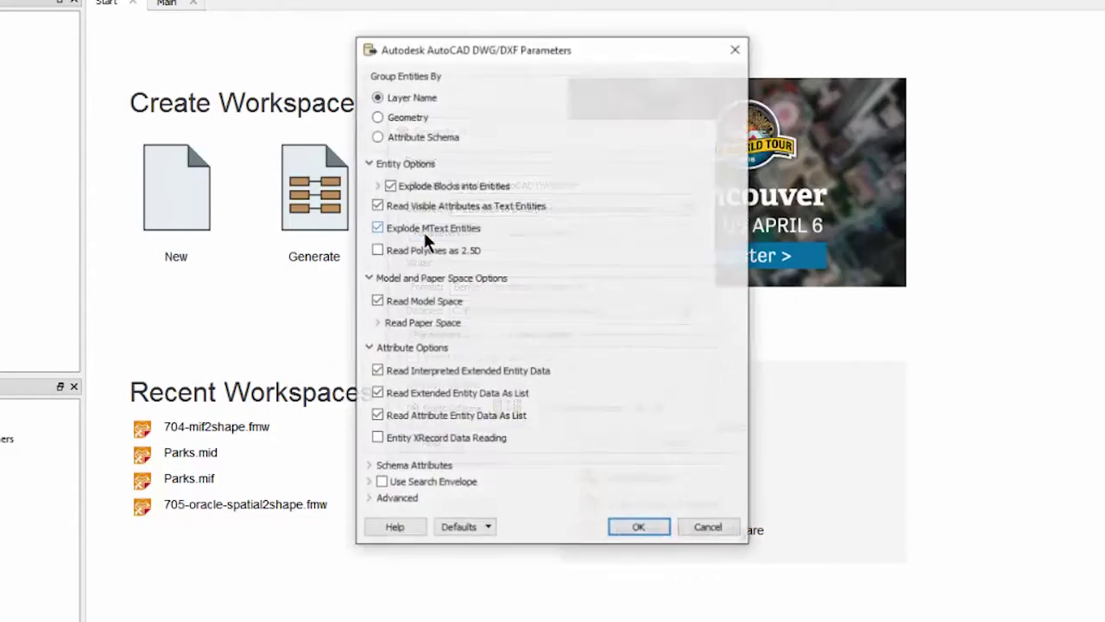
click(376, 137)
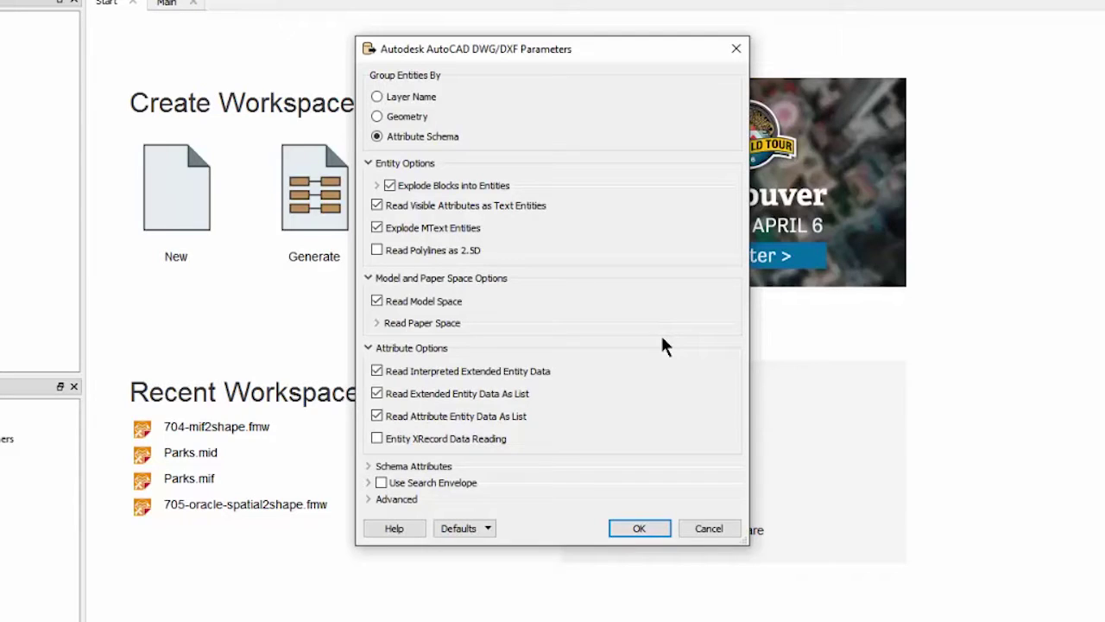
click(634, 525)
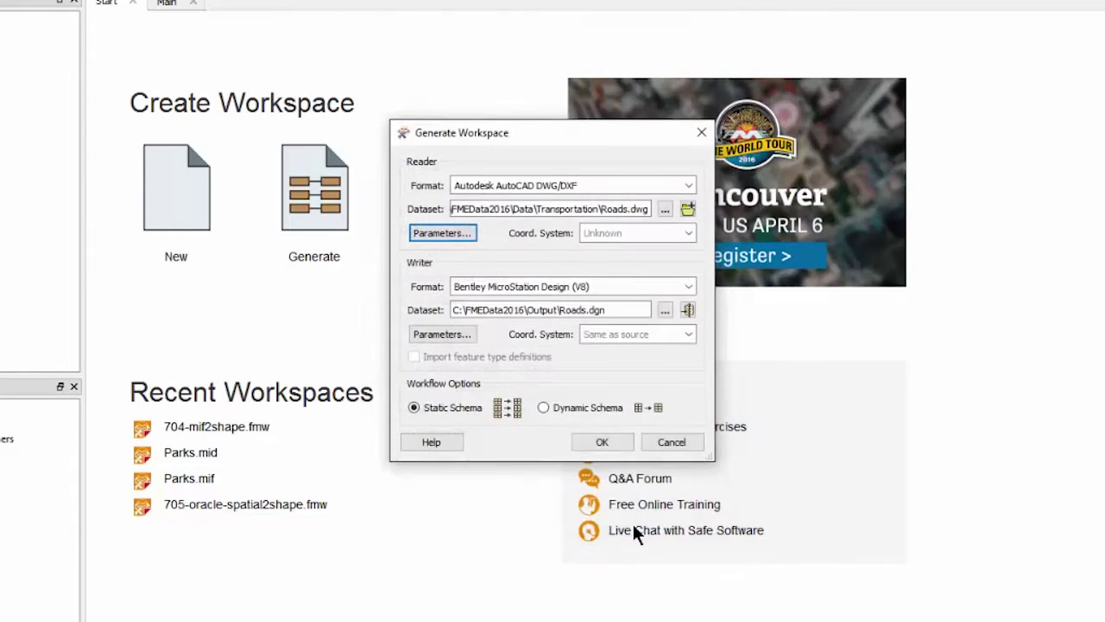
Step: Set the DGN writer's seed file to seed2d_ft_v8.dgn
click(445, 334)
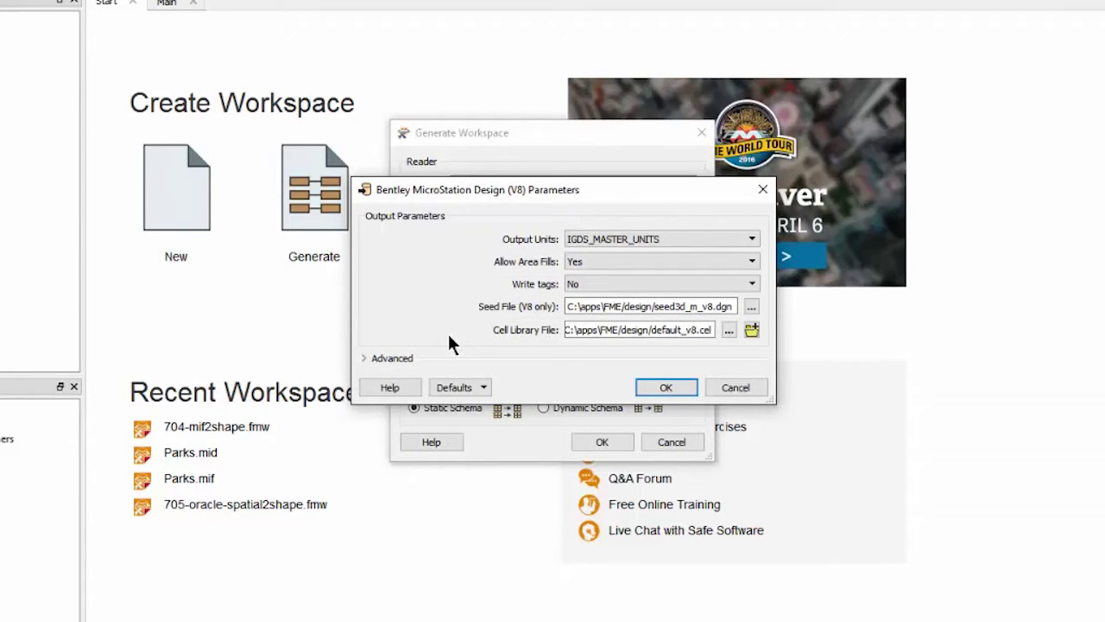
click(752, 306)
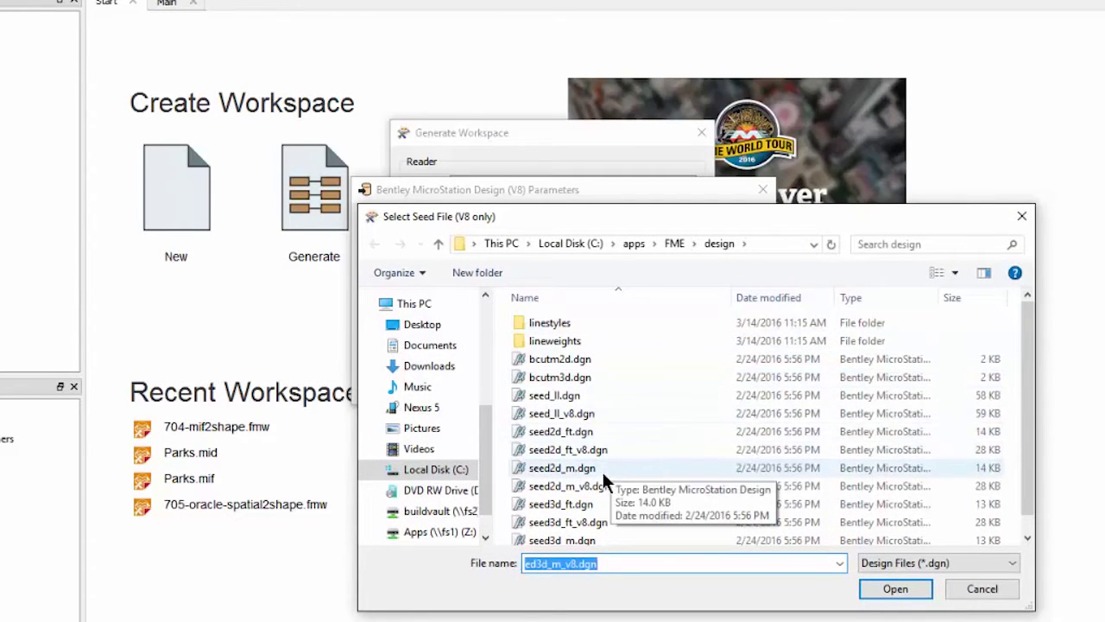
click(573, 449)
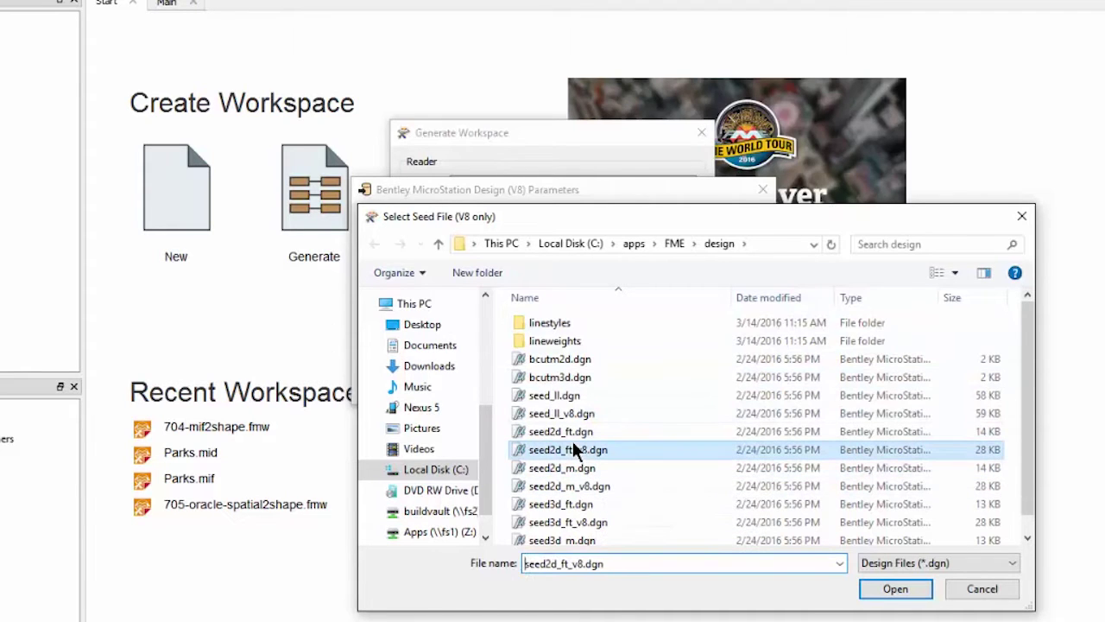
click(894, 589)
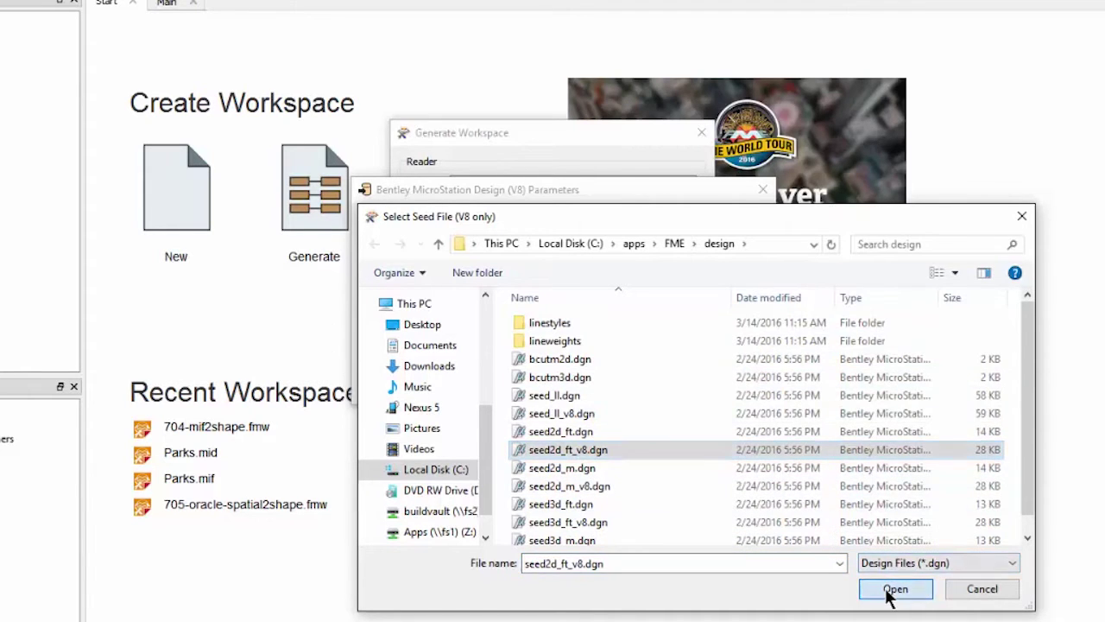
Step: Set Write tags to Yes and generate the workspace
click(752, 284)
click(735, 298)
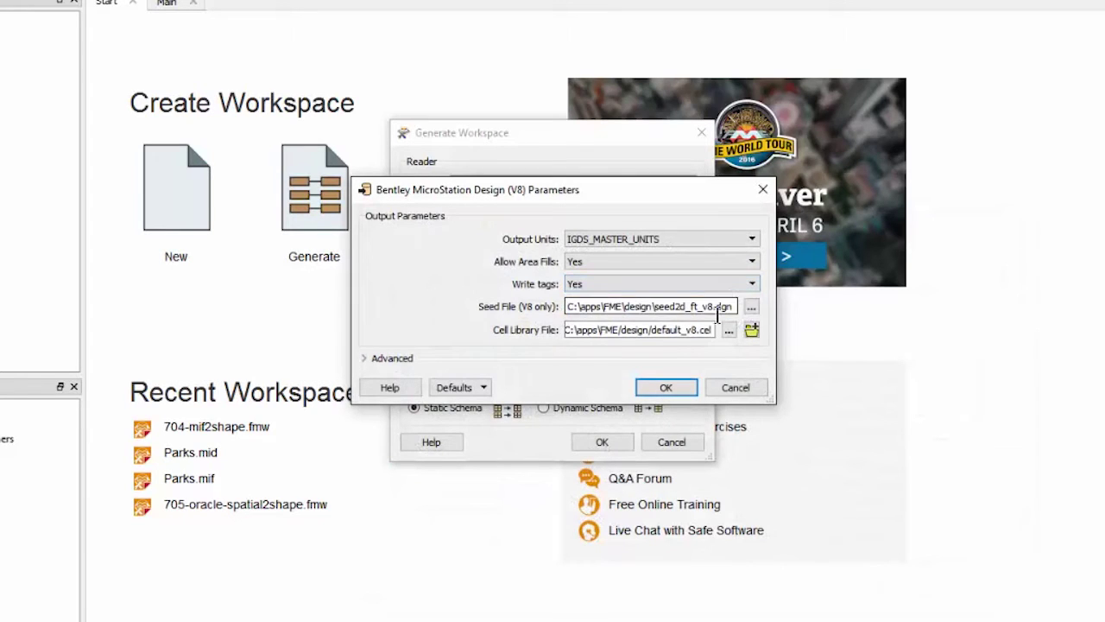
click(667, 387)
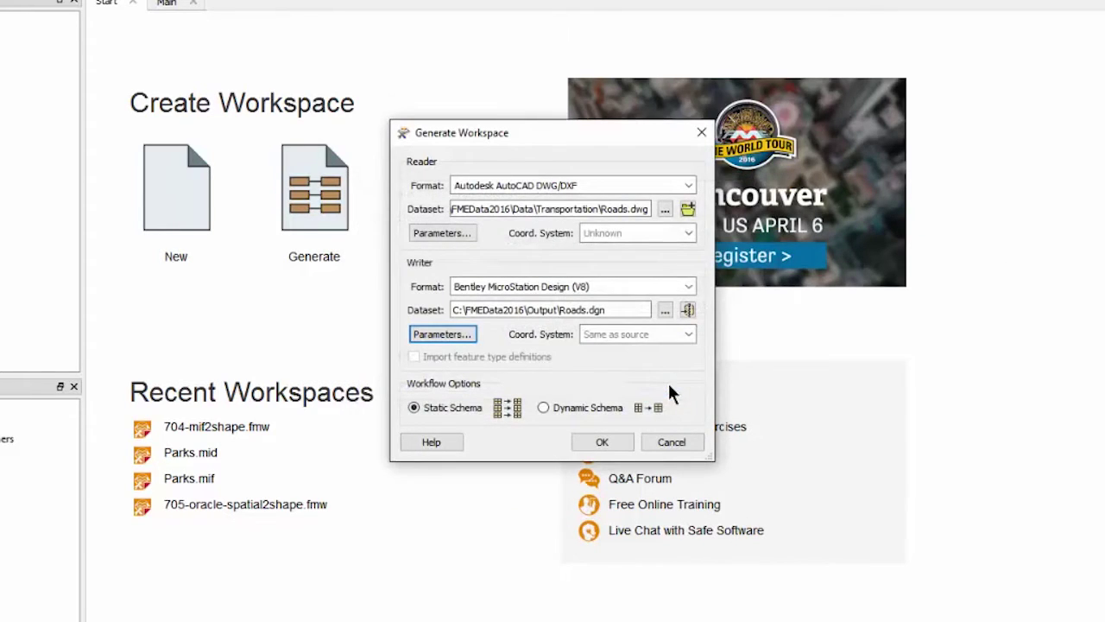
click(602, 441)
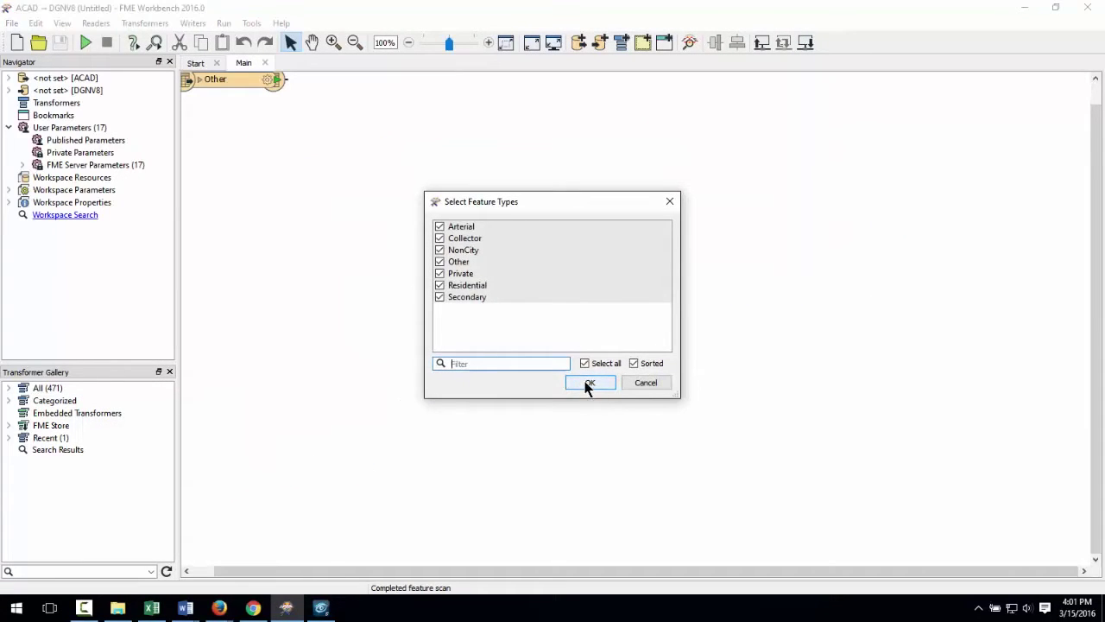
Step: Accept all seven feature types and connect the NonCity and Private readers to the Other writer
click(586, 384)
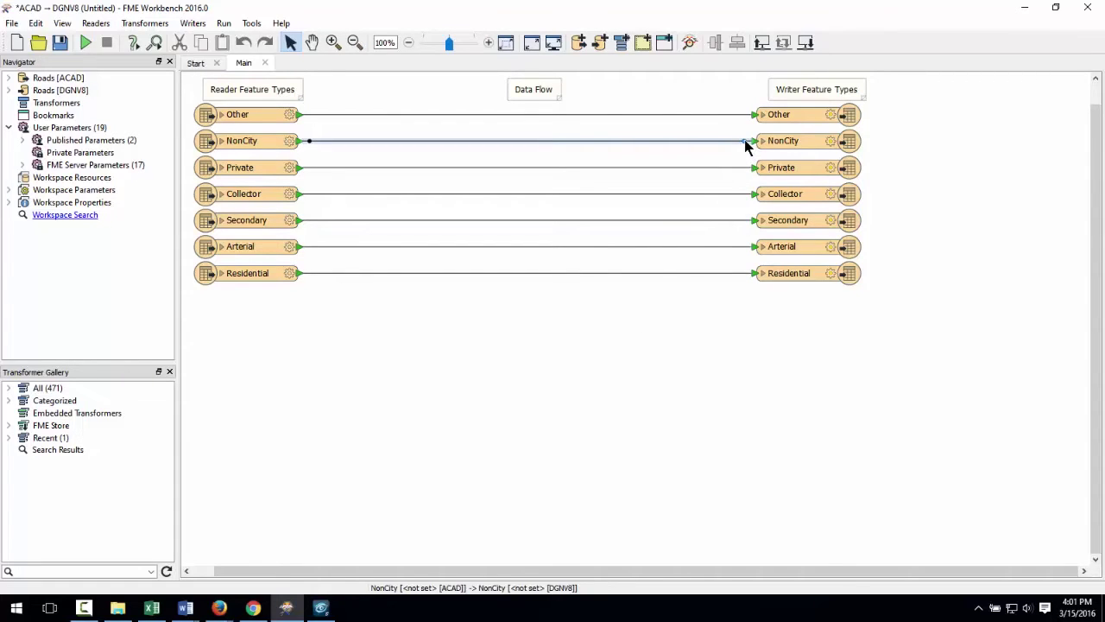
drag(746, 147, 748, 115)
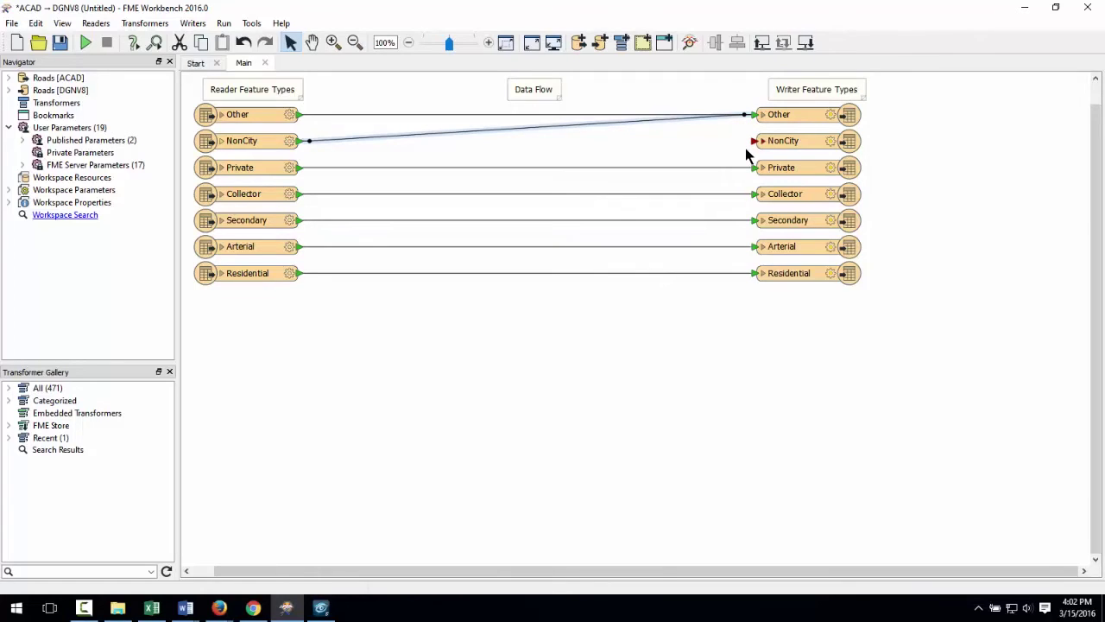
drag(742, 168, 743, 116)
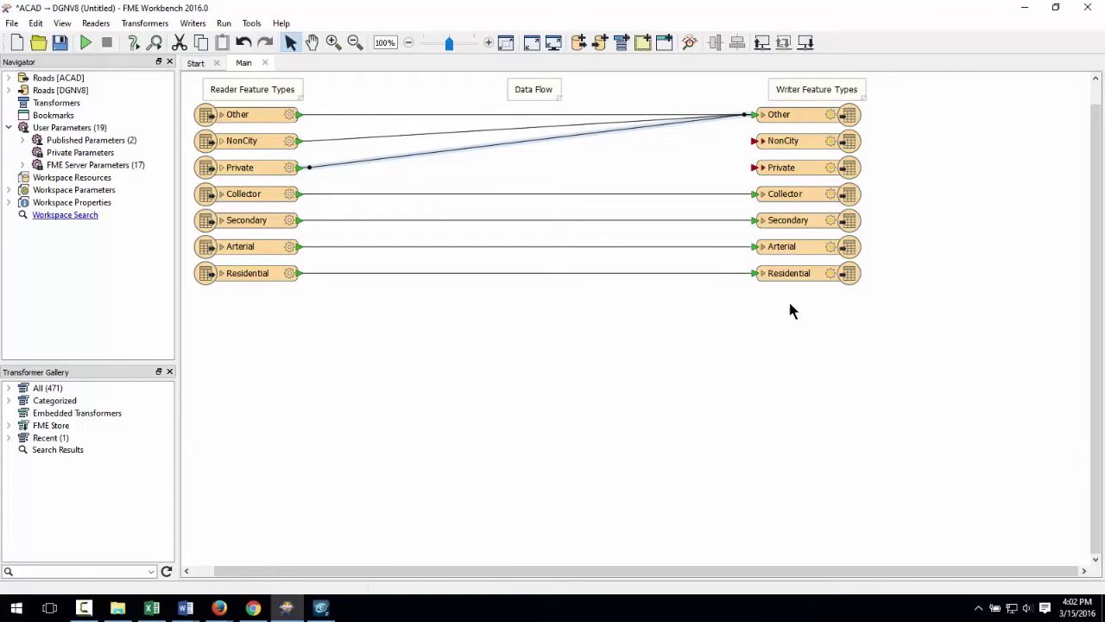
Step: Delete the unused NonCity and Private writer feature types
click(781, 140)
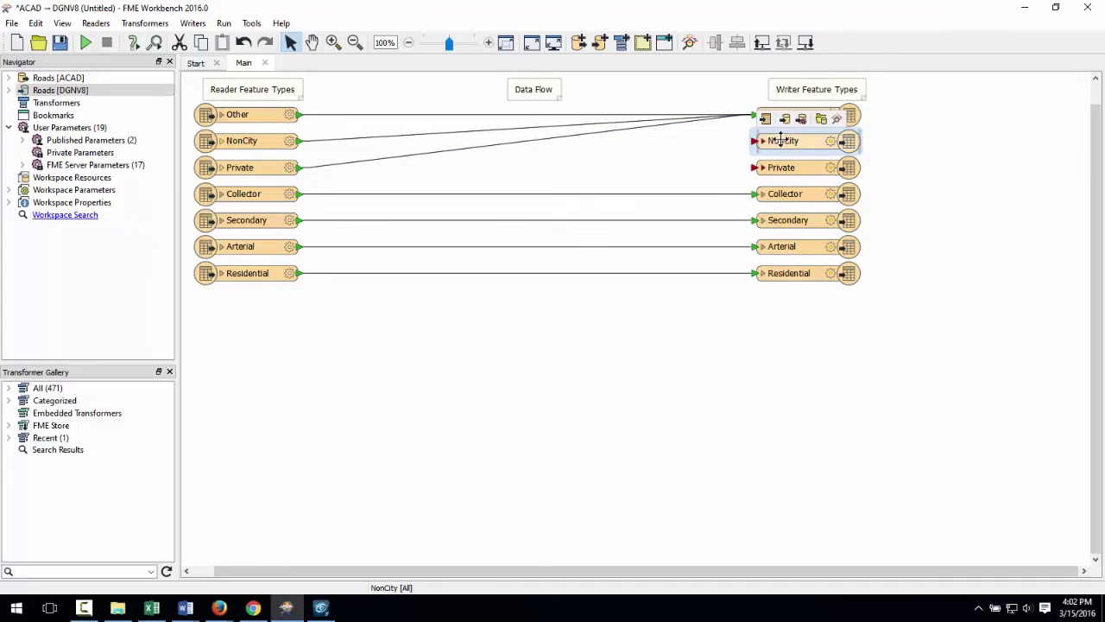
right_click(781, 141)
click(816, 186)
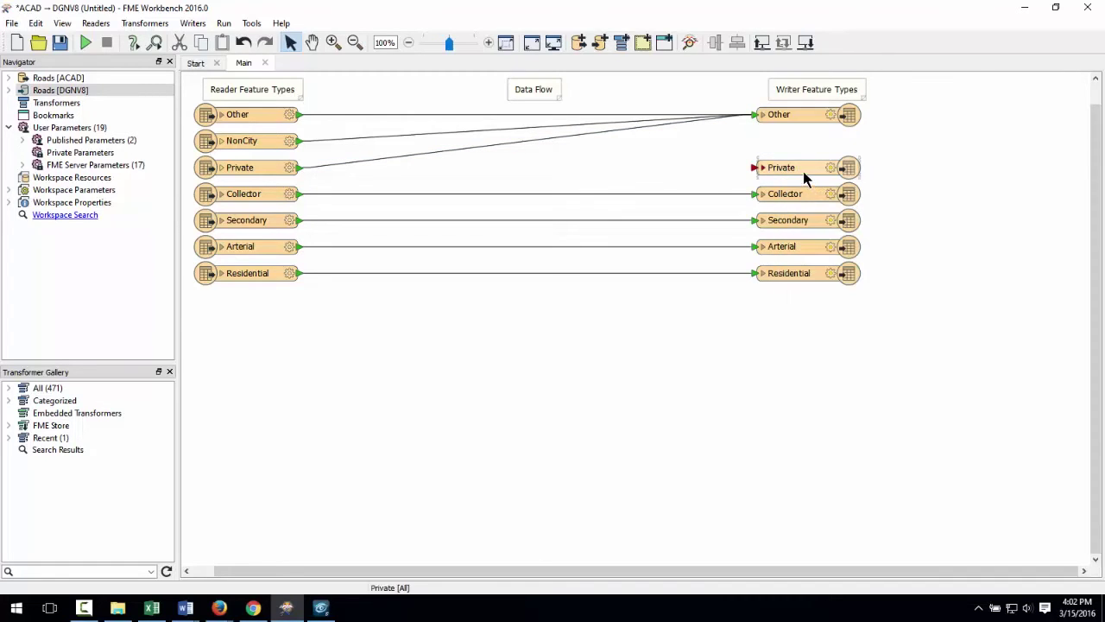
right_click(798, 167)
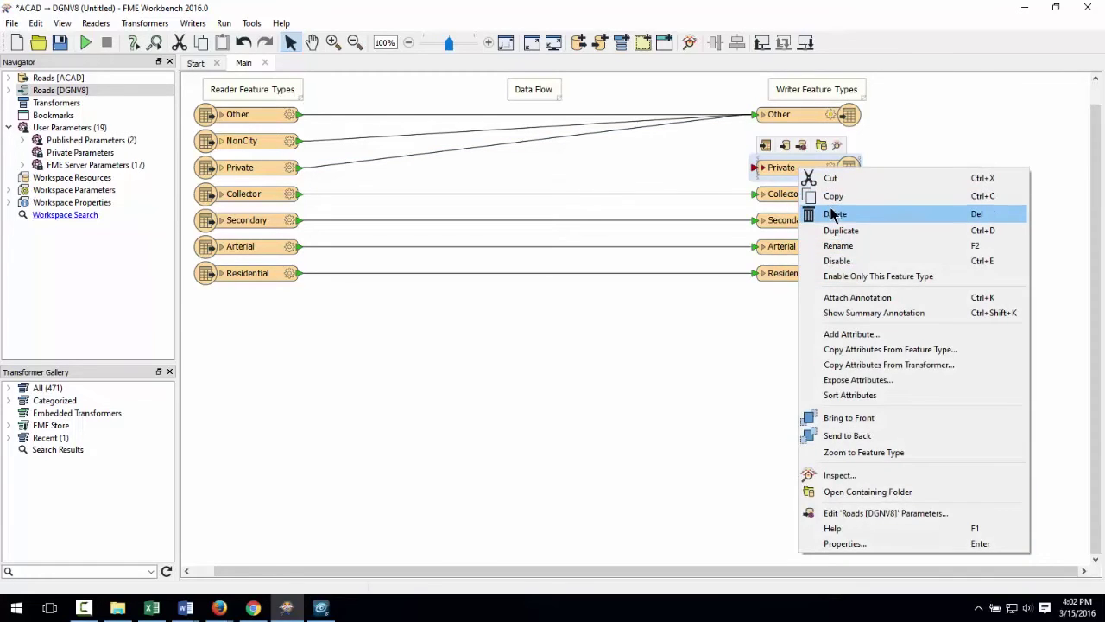
click(833, 216)
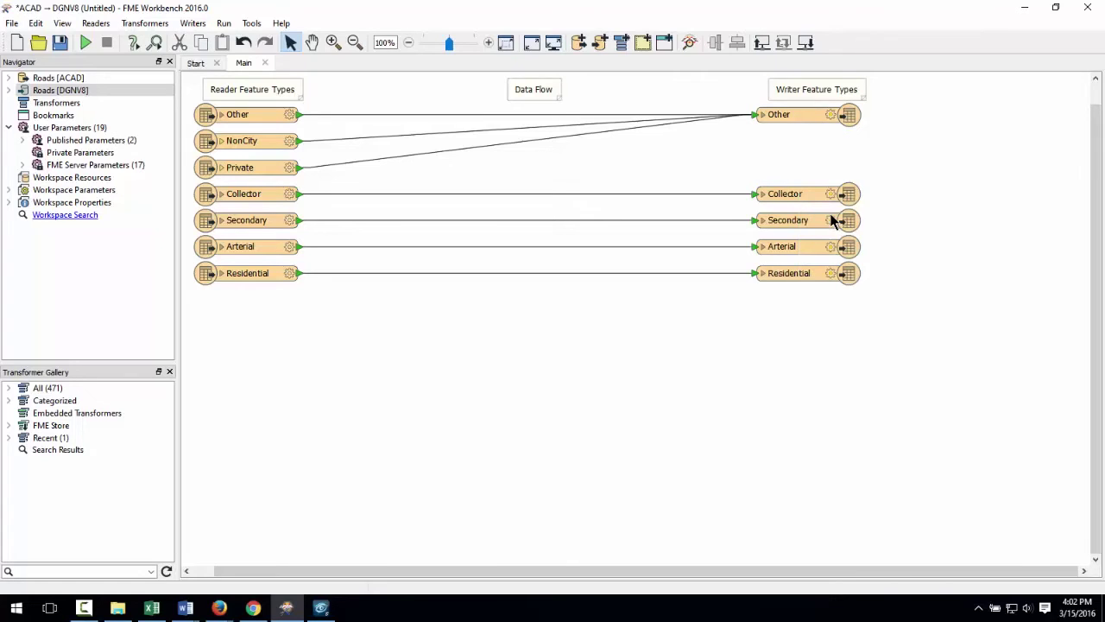
click(753, 114)
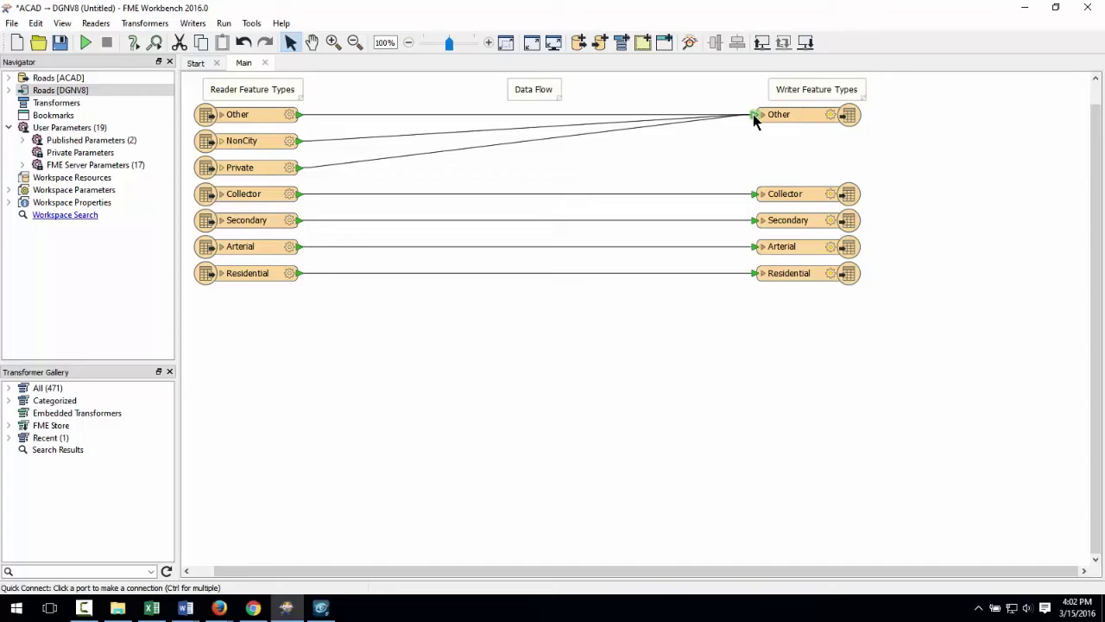
Step: Insert a DGNStyler on the links into Other and set its colour to light purple
text(dgn)
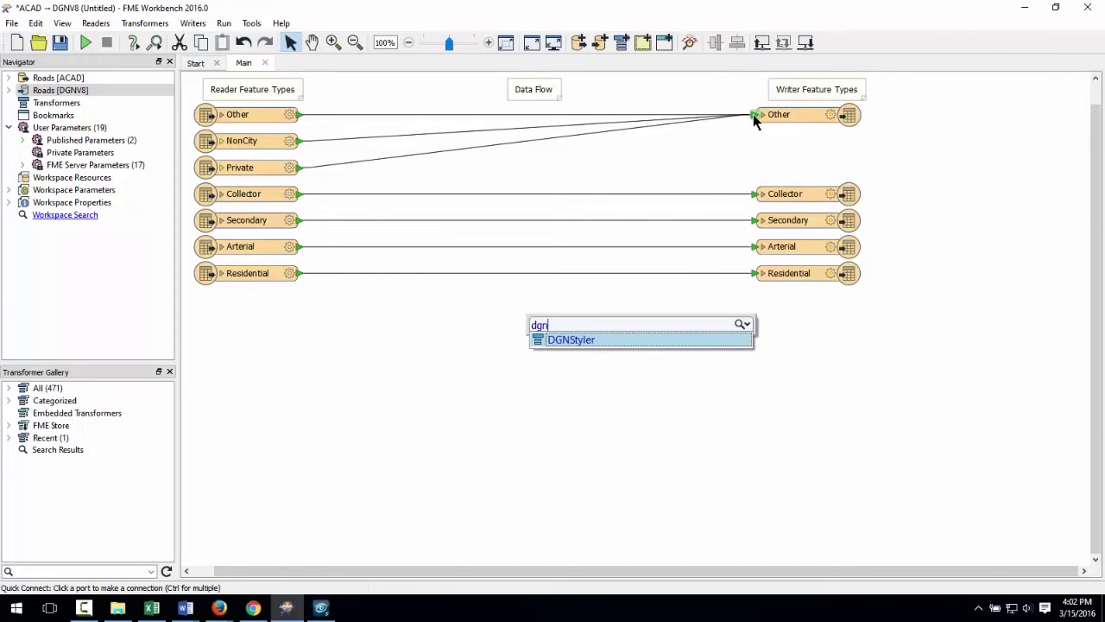
key(Return)
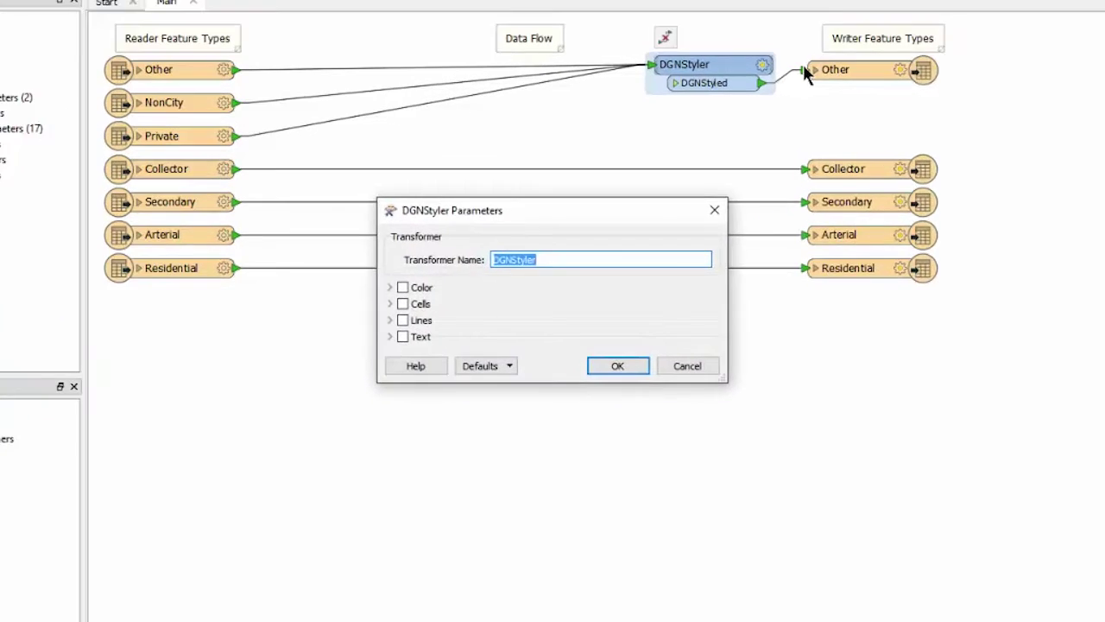
click(422, 291)
click(403, 288)
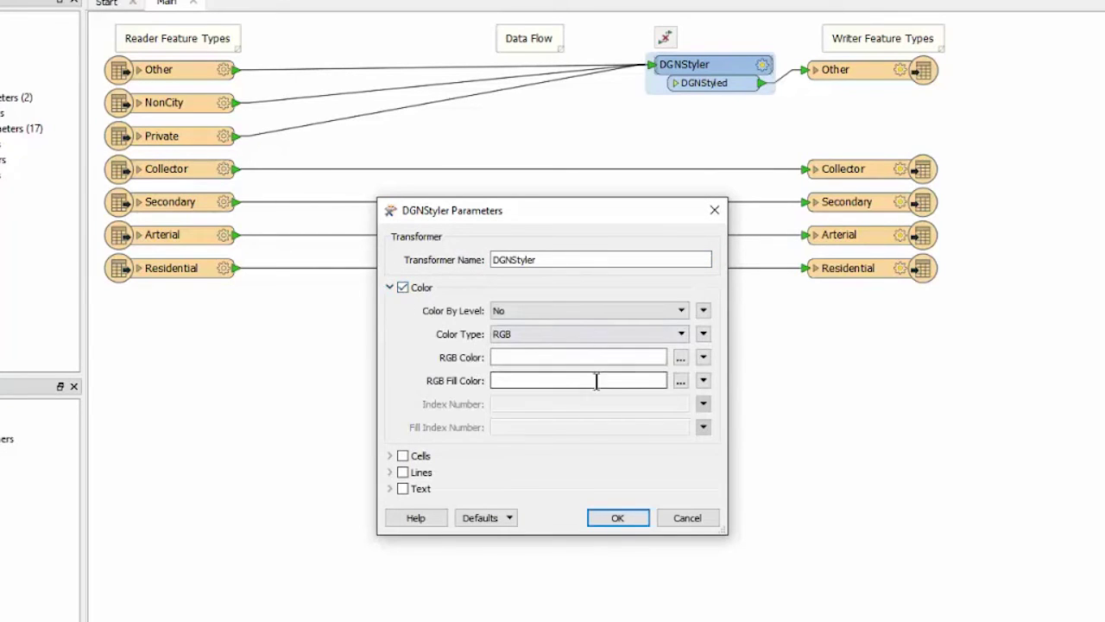
click(681, 378)
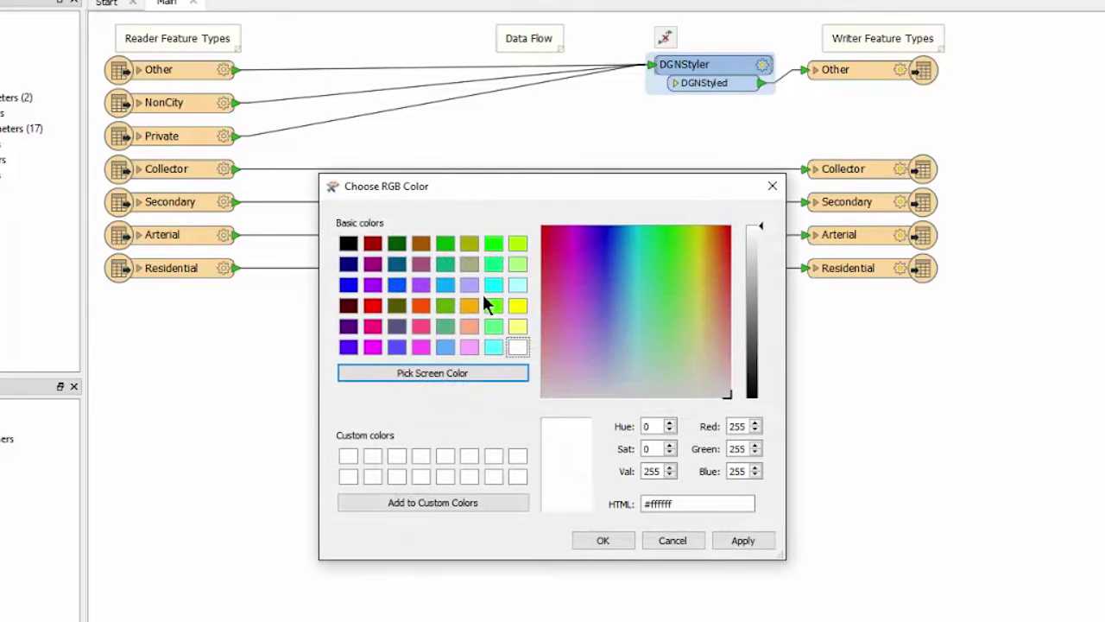
click(474, 287)
click(602, 540)
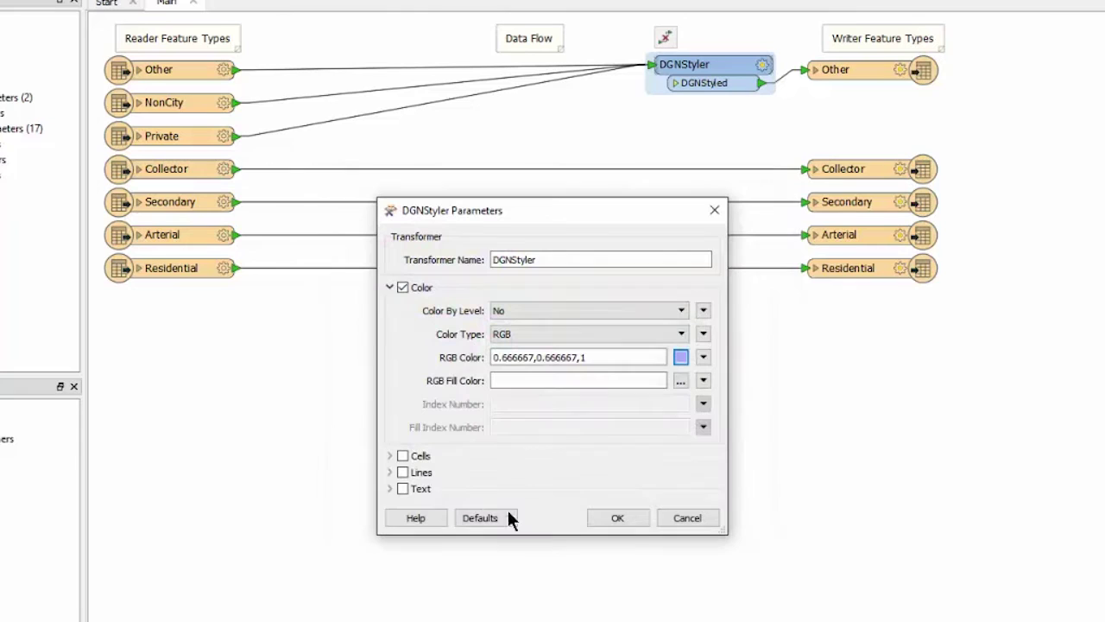
Step: Give the DGNStyler line weight 7 and line style 2, then run the translation
click(391, 472)
click(403, 472)
click(703, 494)
click(764, 541)
drag(656, 424, 656, 333)
click(619, 366)
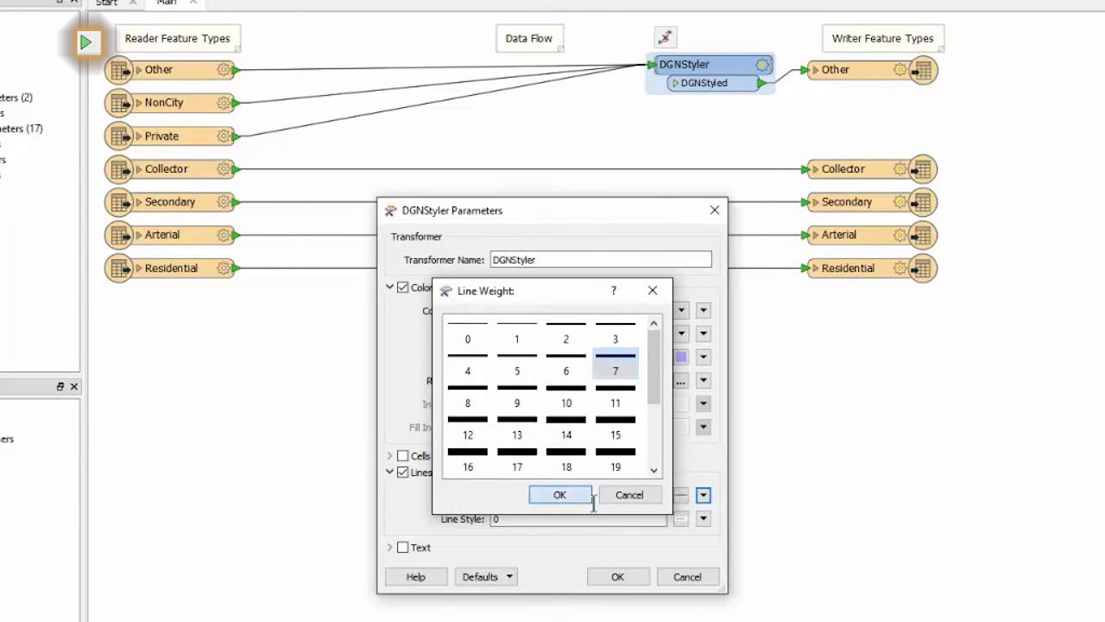
click(557, 493)
click(704, 518)
click(743, 565)
click(564, 336)
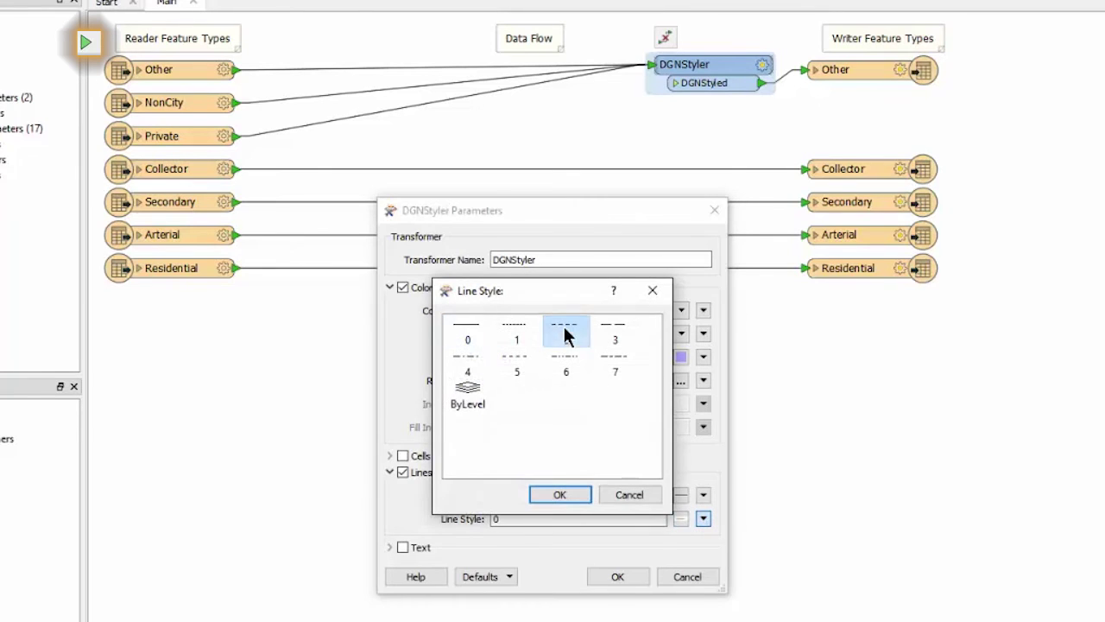
click(560, 495)
click(618, 576)
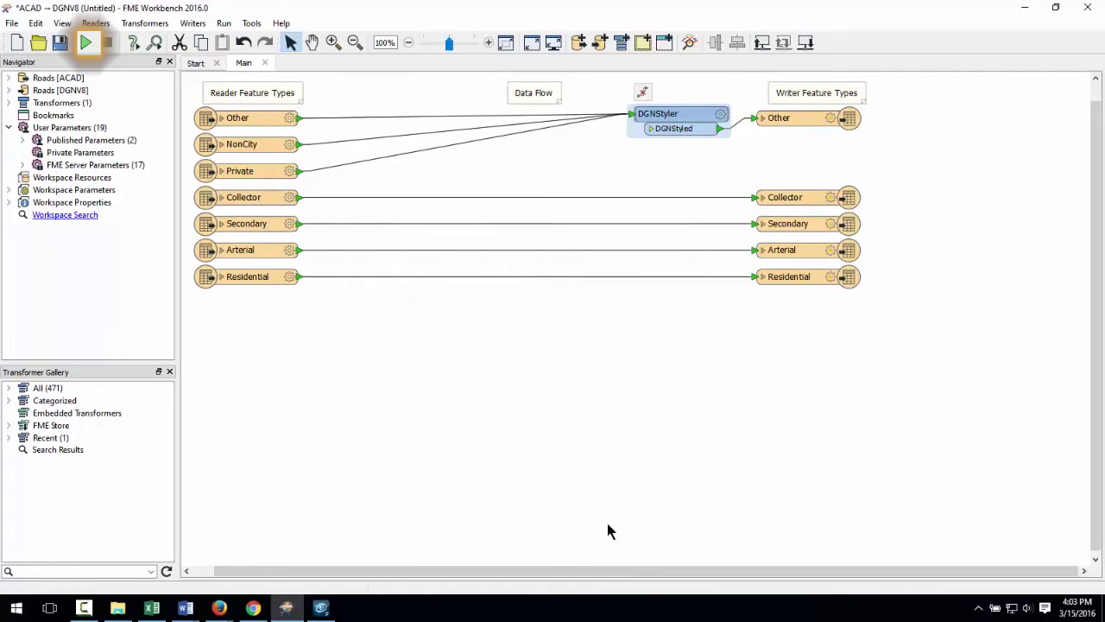
click(85, 43)
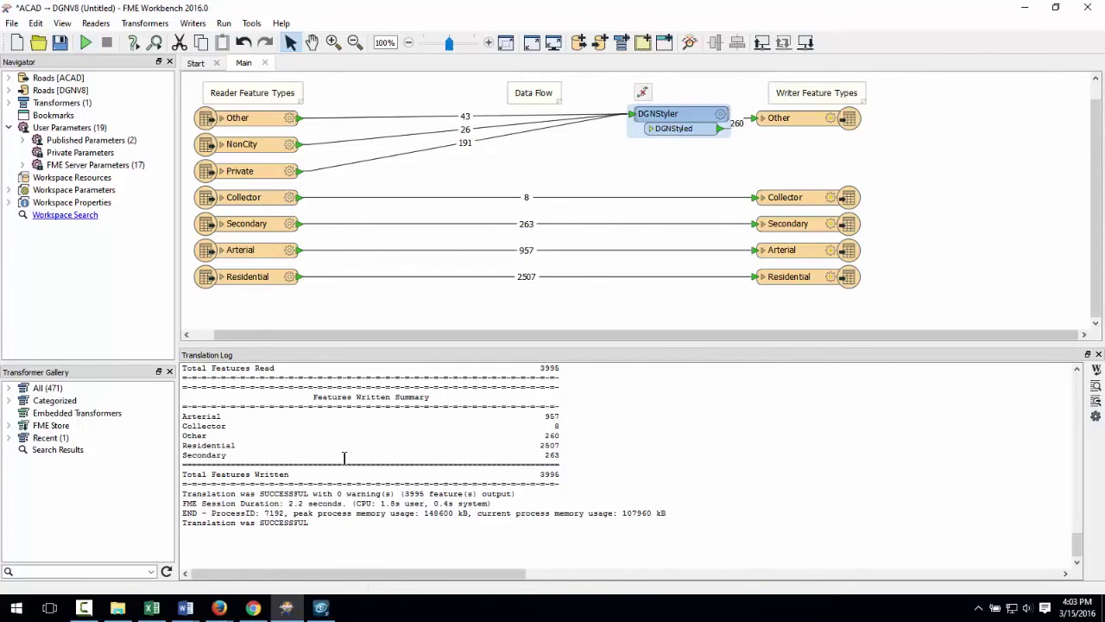
Step: In Bentley View, inspect a Residential line and the diagonal Other road, showing their tags
click(321, 607)
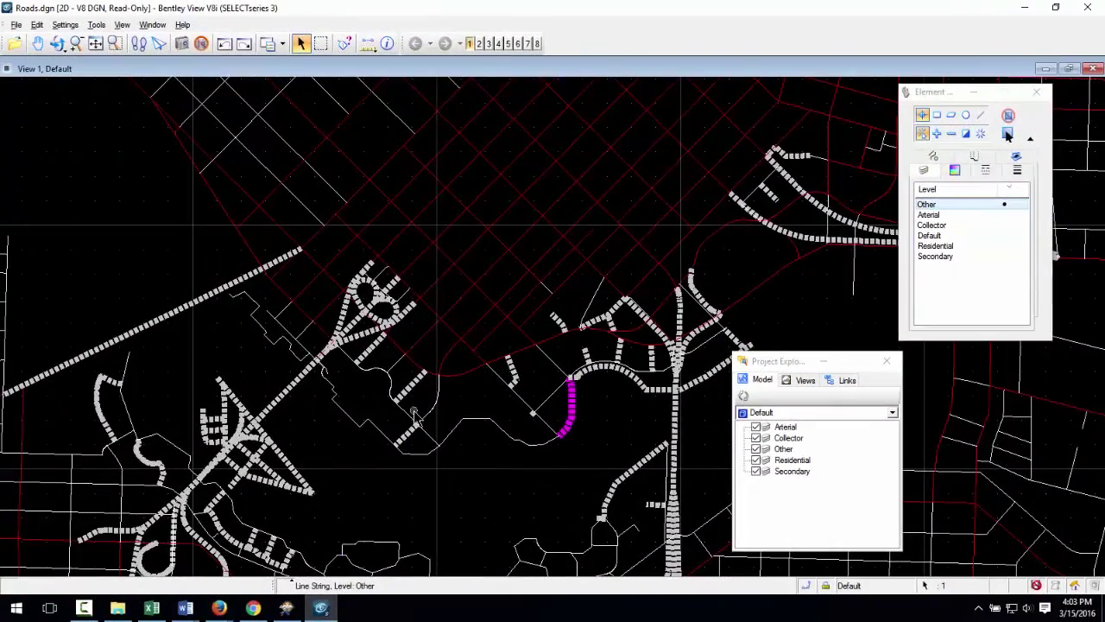
click(386, 45)
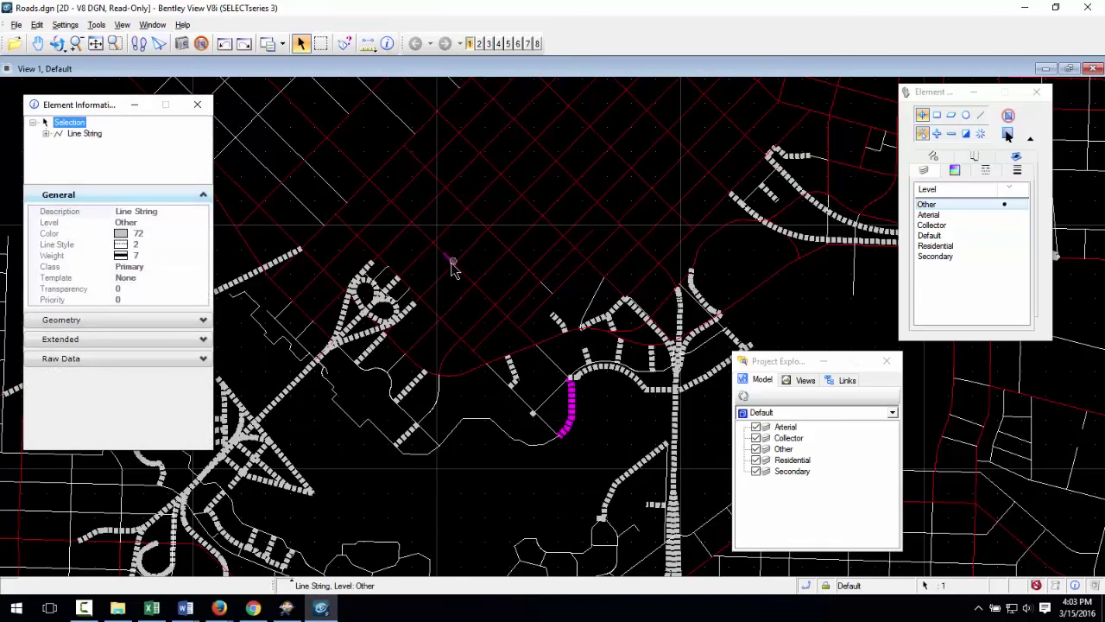
click(400, 366)
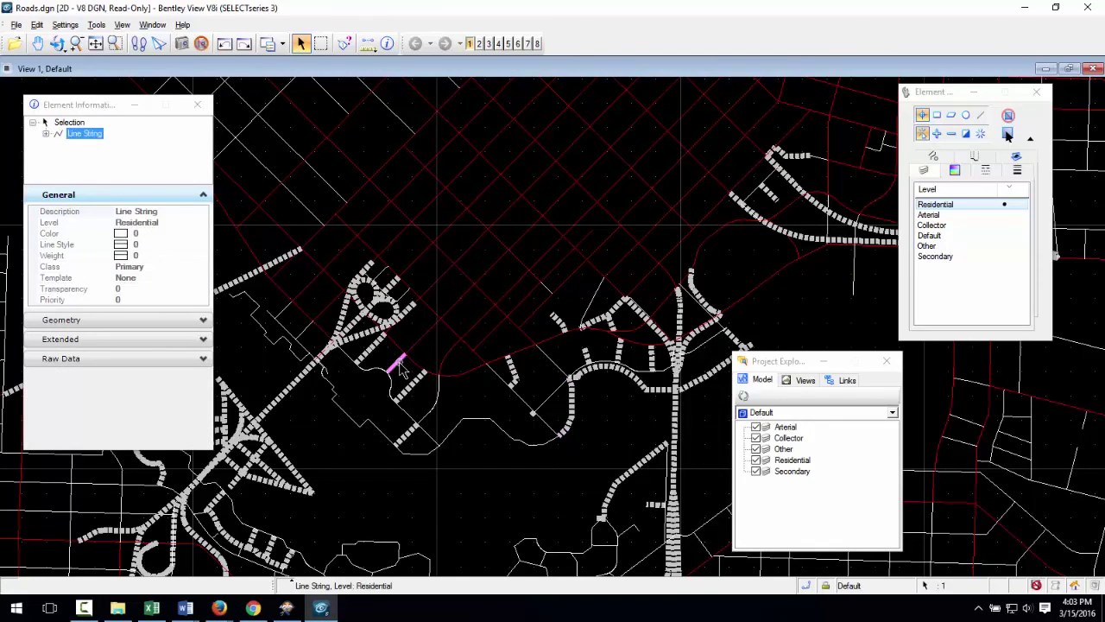
click(45, 134)
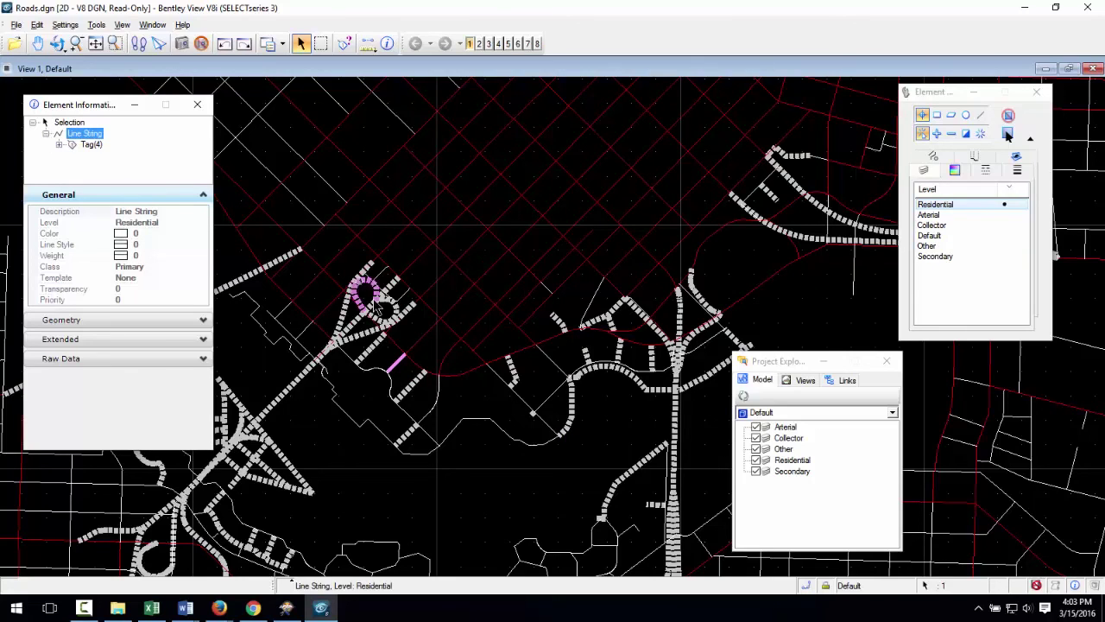
click(318, 366)
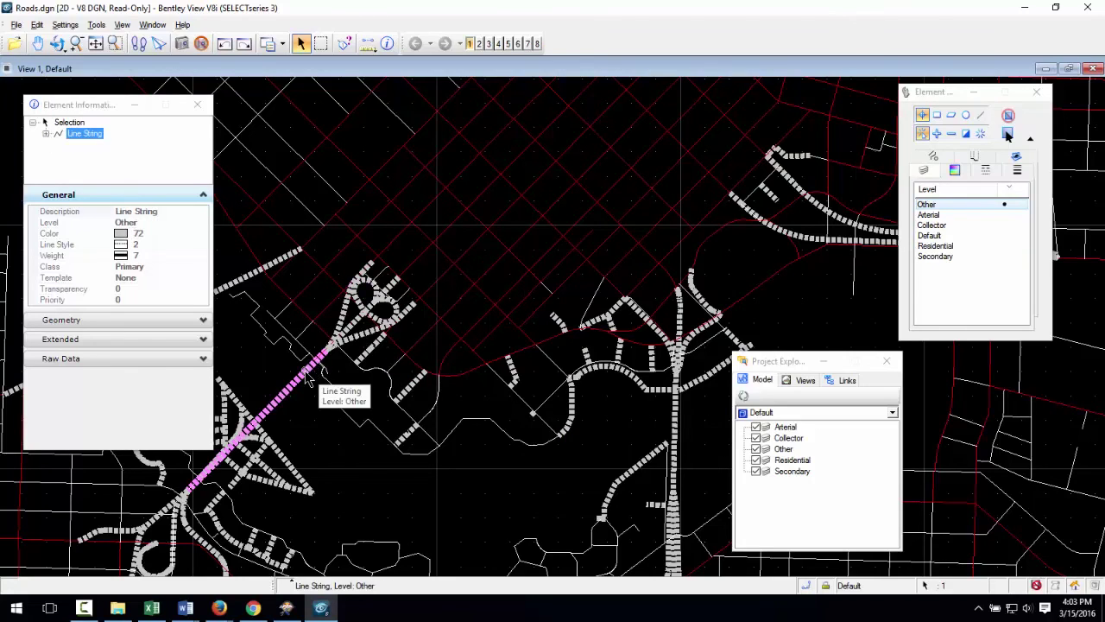
click(46, 134)
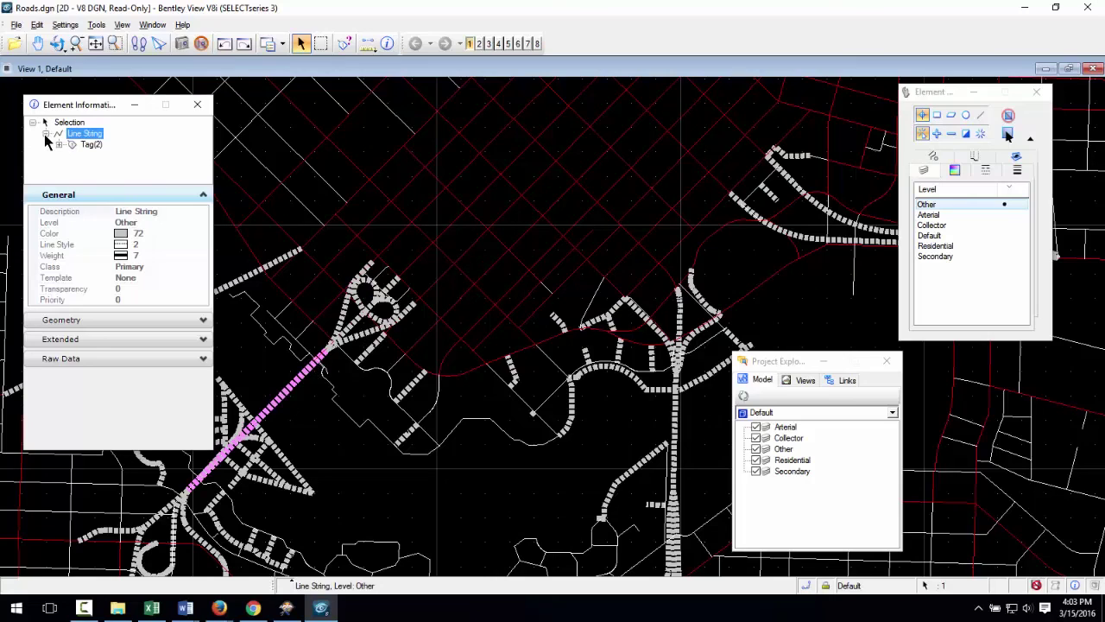